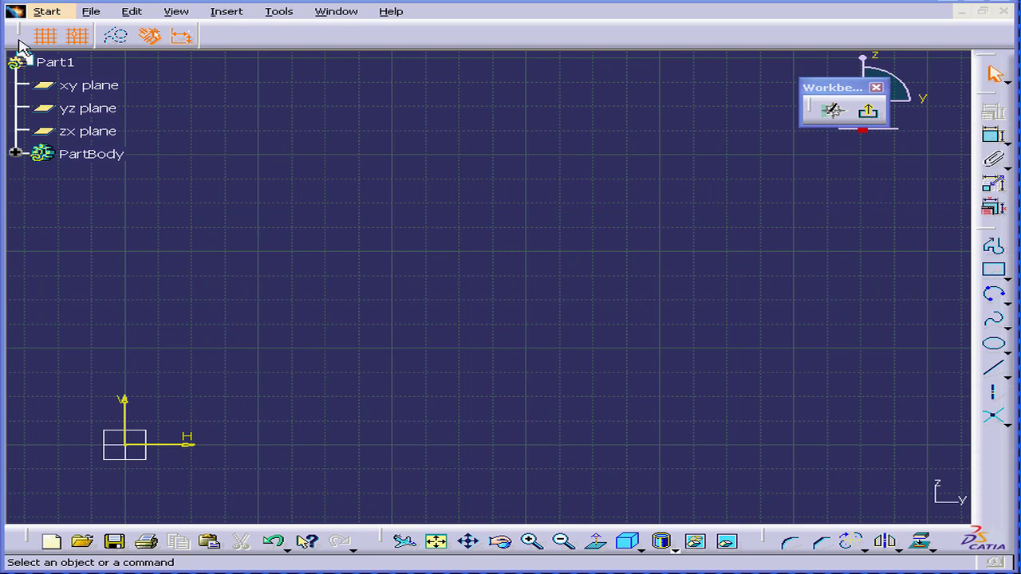
# - Draw a rectangle across the middle of the grid, from upper-left to lower-right corner
pyautogui.click(994, 272)
pyautogui.click(270, 163)
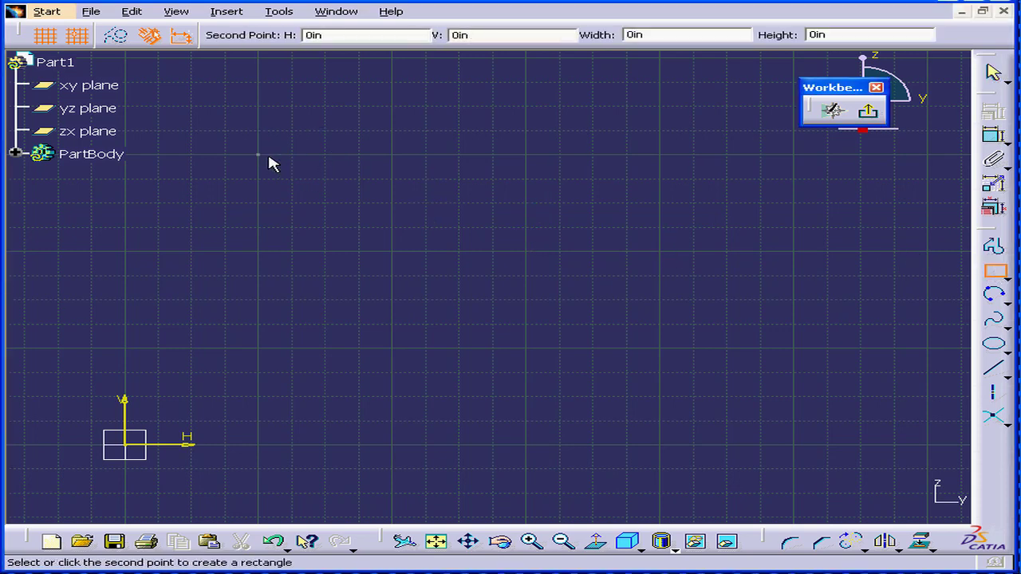
pyautogui.click(665, 354)
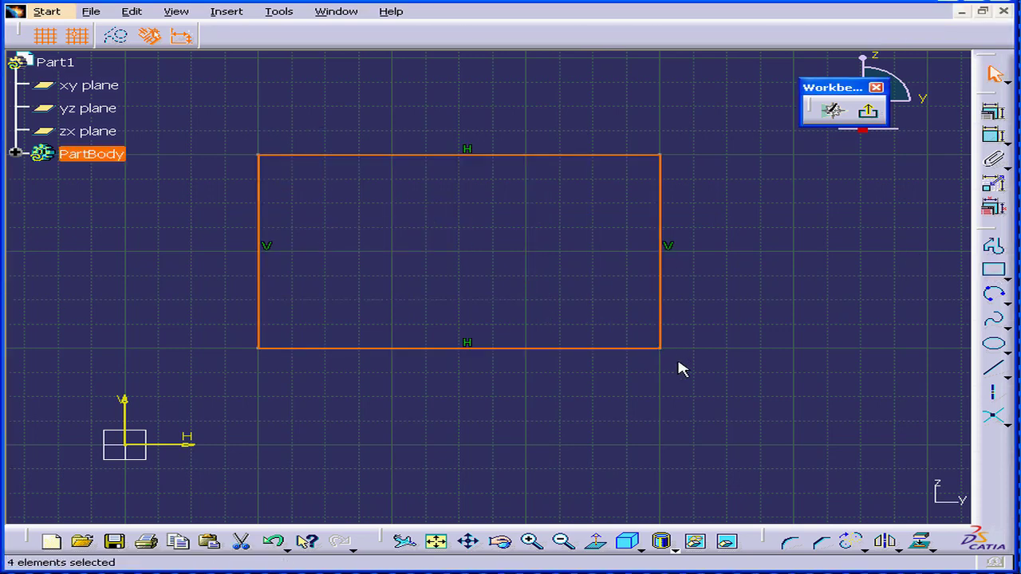
pyautogui.click(733, 327)
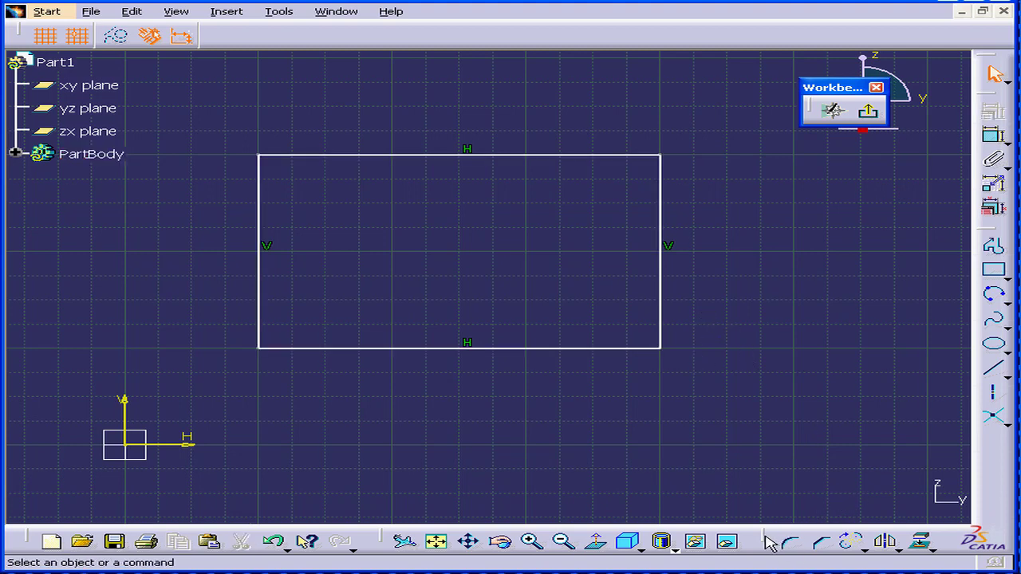
# - Undock the Operation toolbar and round the corner between the bottom and right lines
pyautogui.moveTo(768, 545); pyautogui.dragTo(730, 503)
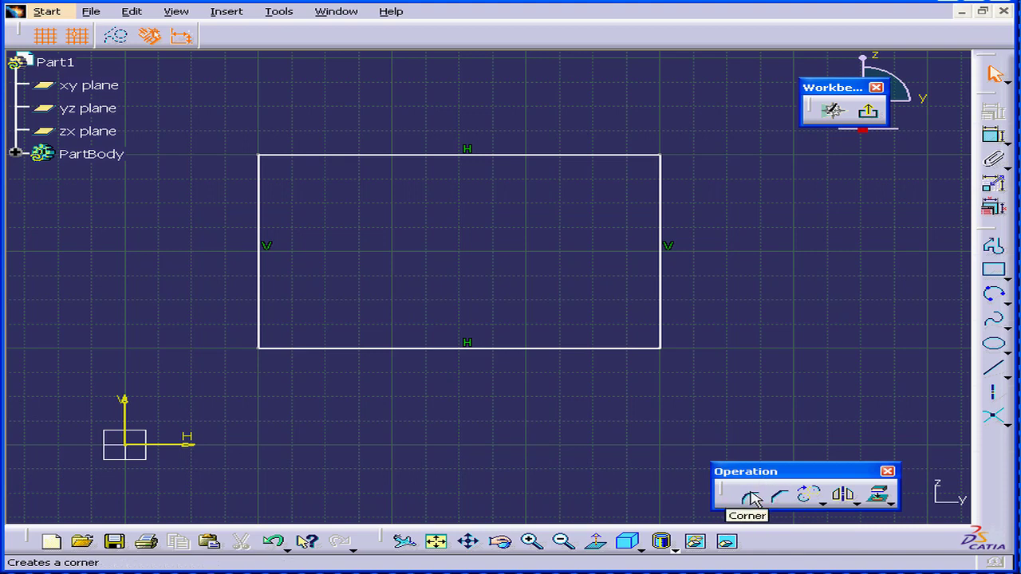
pyautogui.click(750, 498)
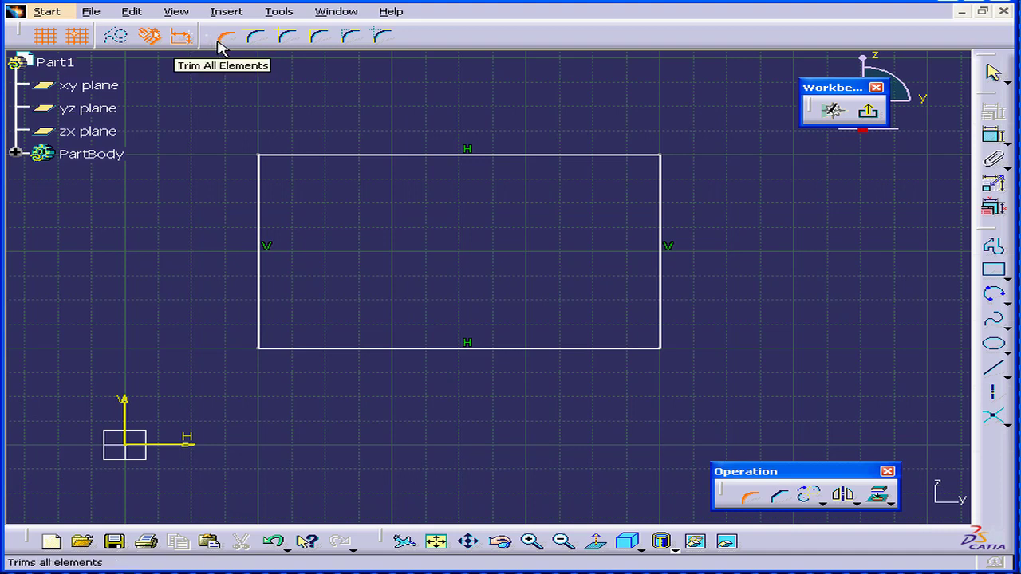
pyautogui.click(567, 349)
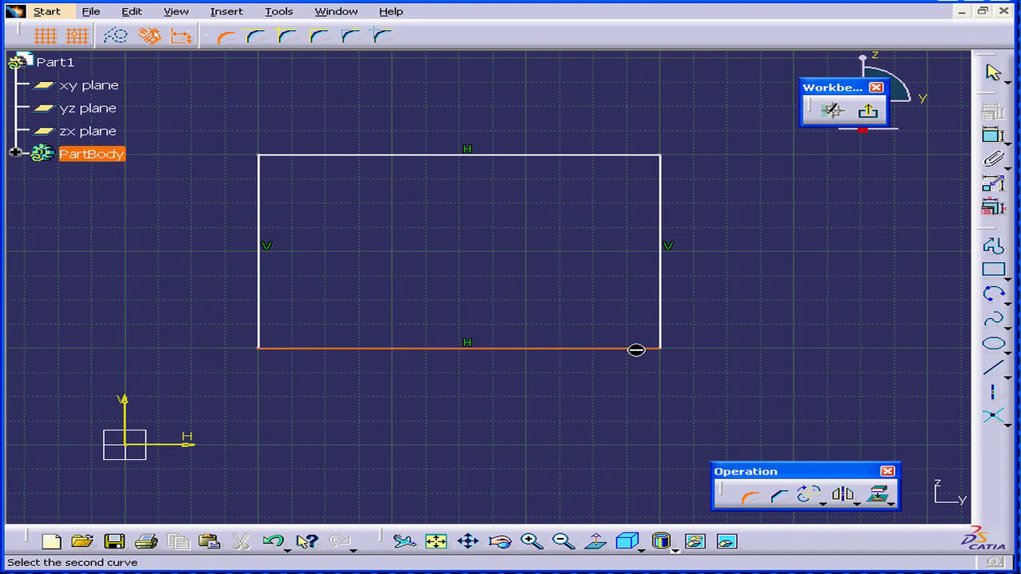
pyautogui.click(670, 333)
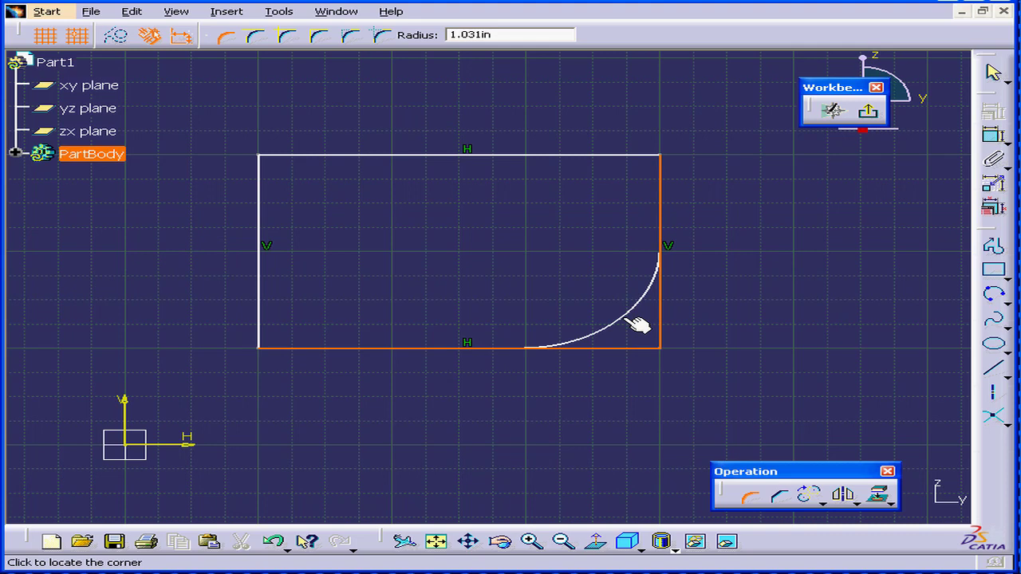
pyautogui.click(635, 323)
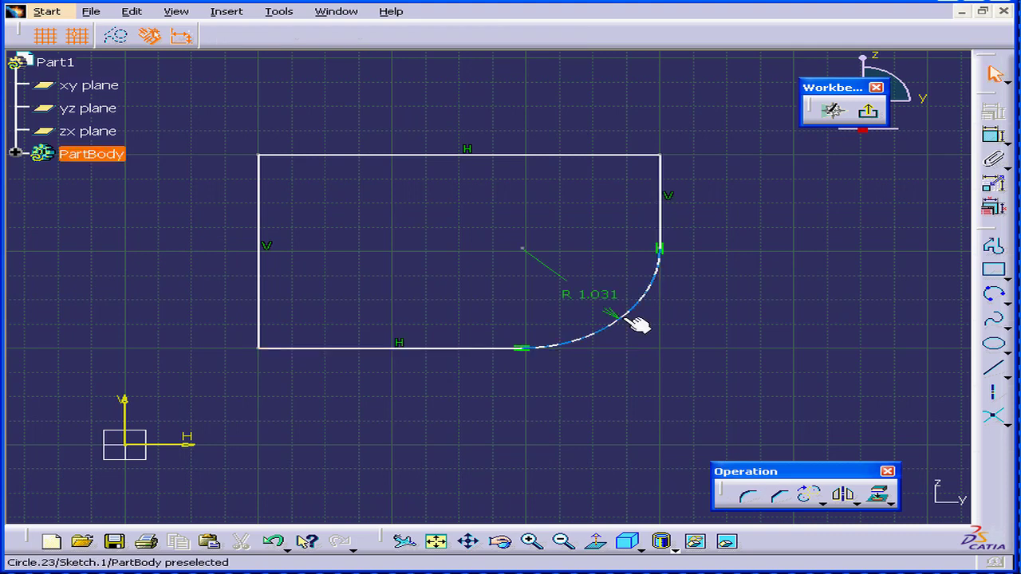
# - Change the bottom-right corner radius from 1.031 to 1
pyautogui.doubleClick(591, 295)
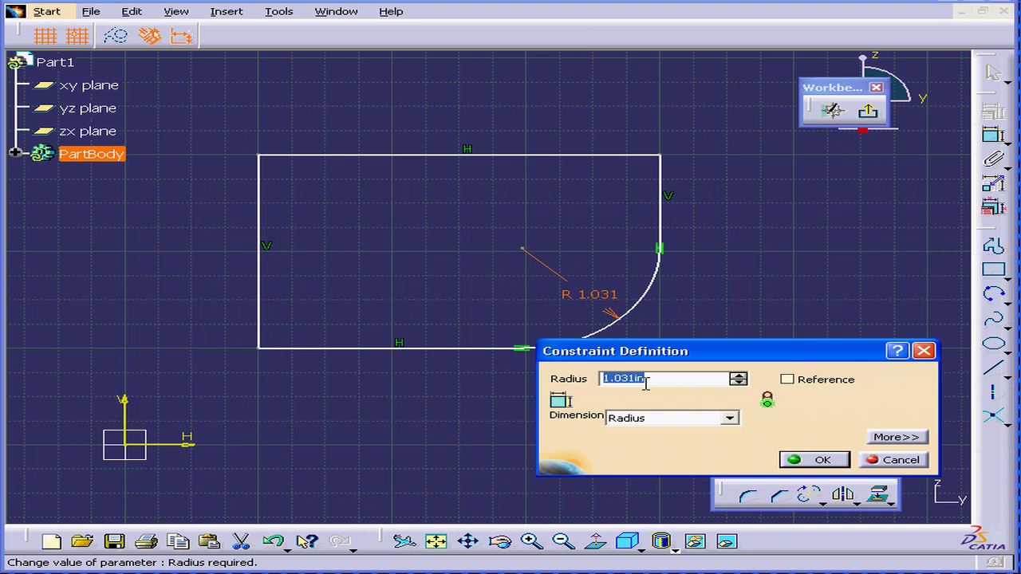
pyautogui.write('1')
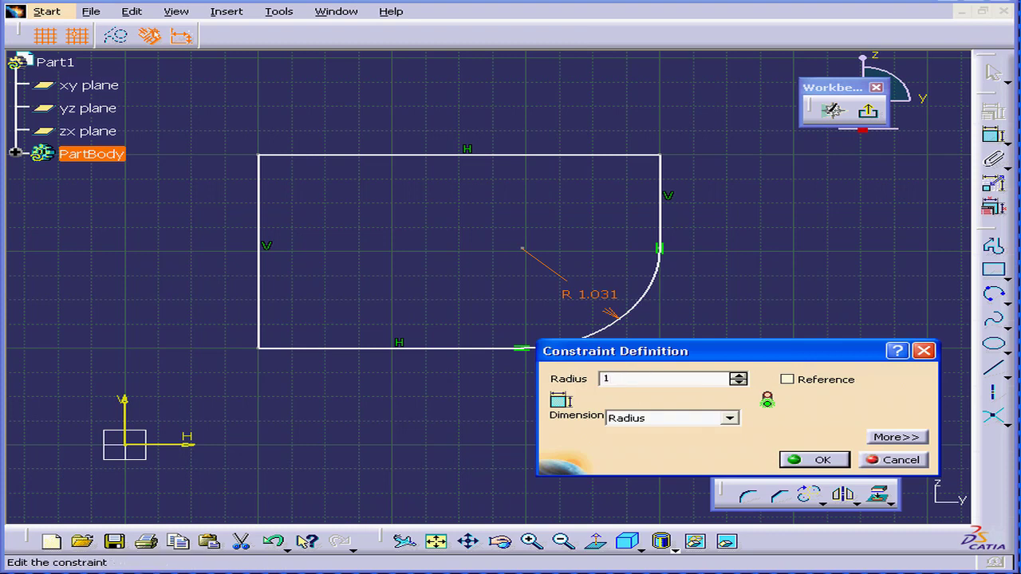
pyautogui.press('Return')
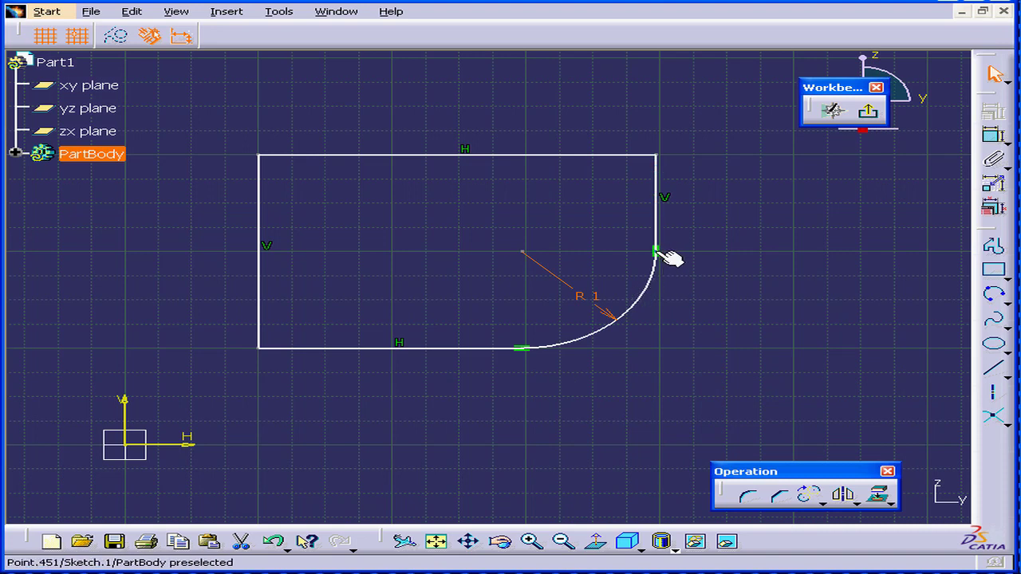
# - Round the top-left corner with Trim First Element, trimming only the left line (R 1.163)
pyautogui.click(581, 295)
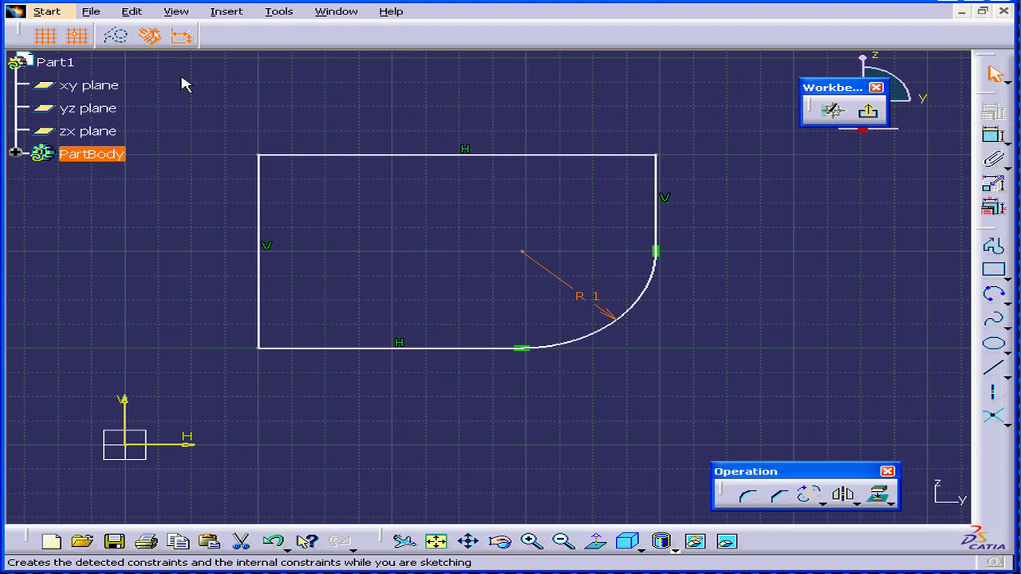
pyautogui.click(748, 496)
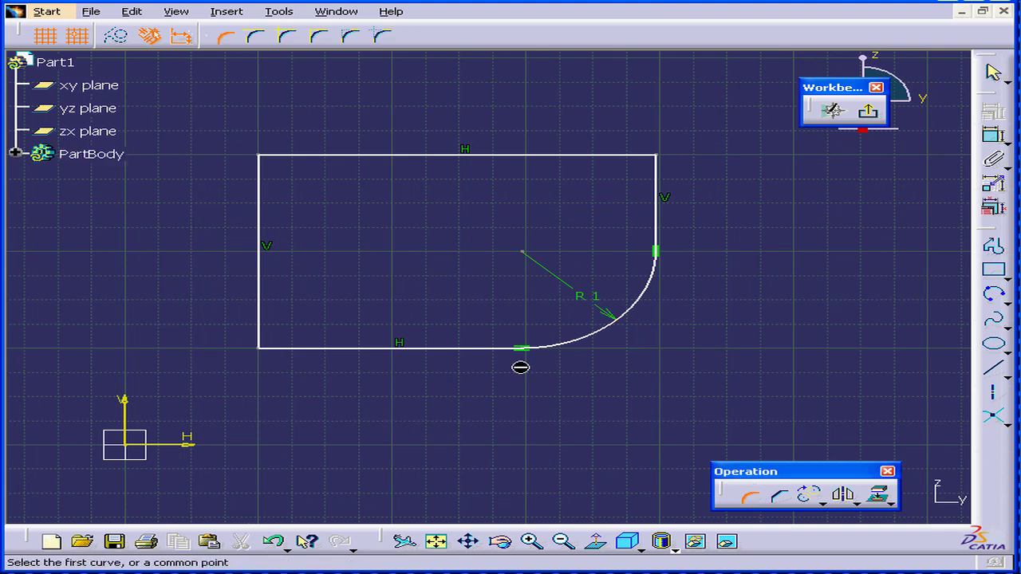
pyautogui.click(257, 39)
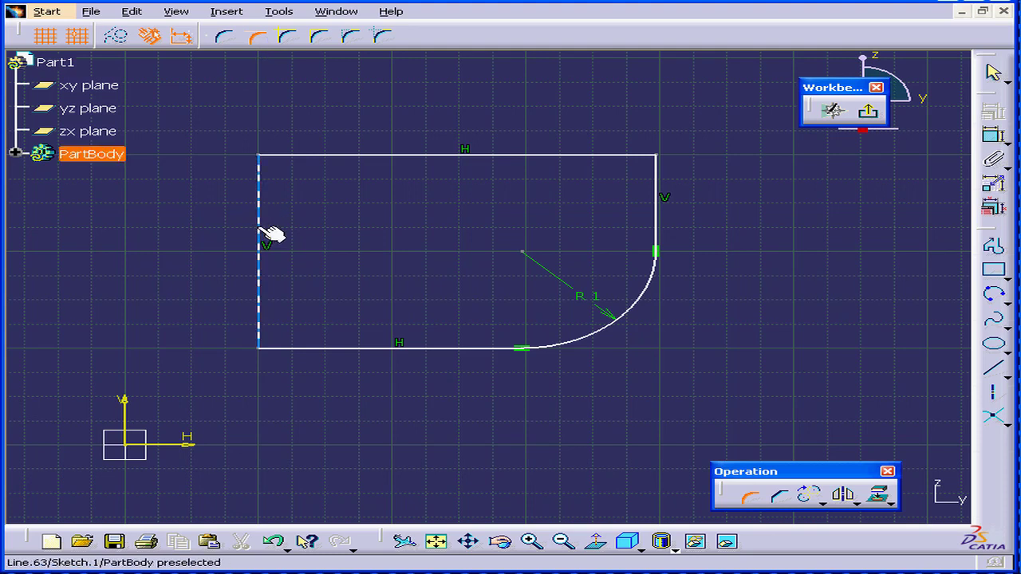
pyautogui.click(260, 224)
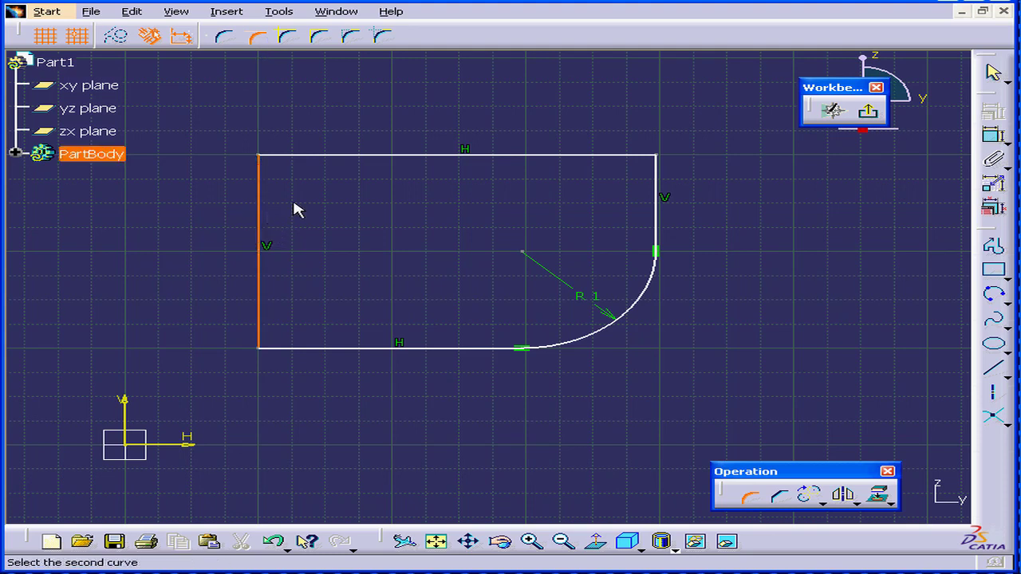
pyautogui.click(349, 155)
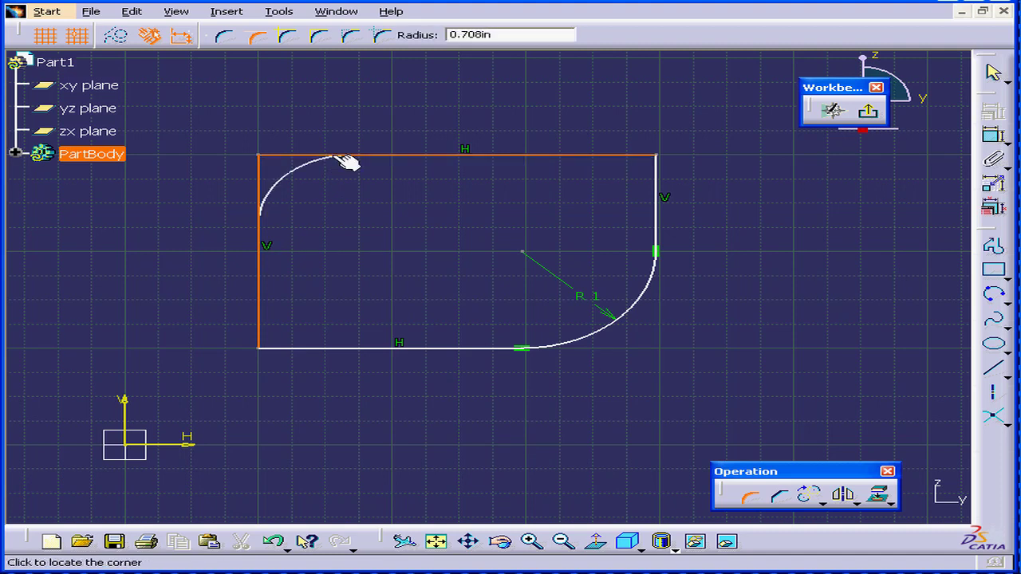
pyautogui.click(317, 198)
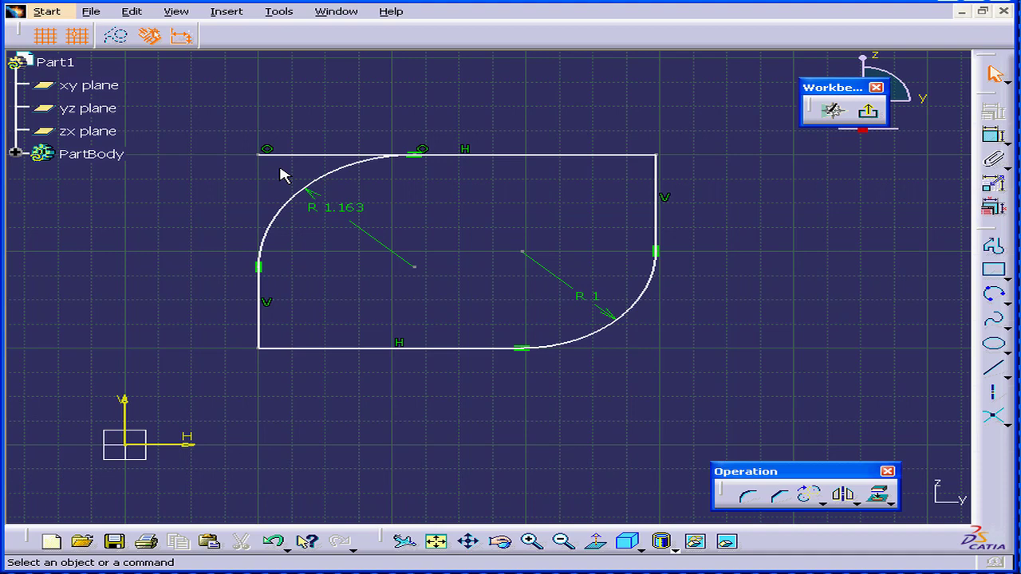
pyautogui.click(748, 496)
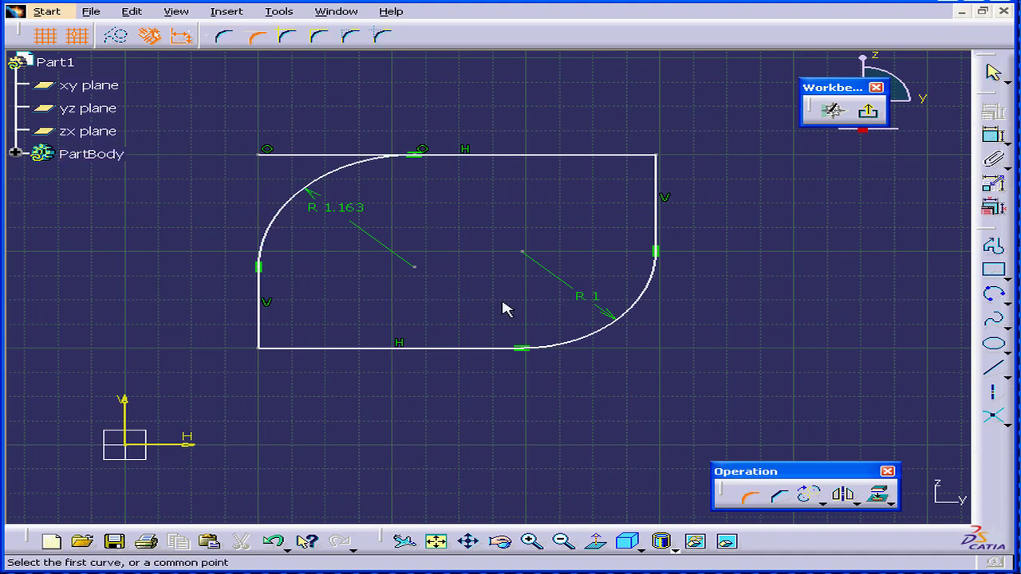
# - Add a No Trim corner of radius 0.466 between the left and bottom lines
pyautogui.click(288, 38)
pyautogui.click(263, 322)
pyautogui.click(294, 348)
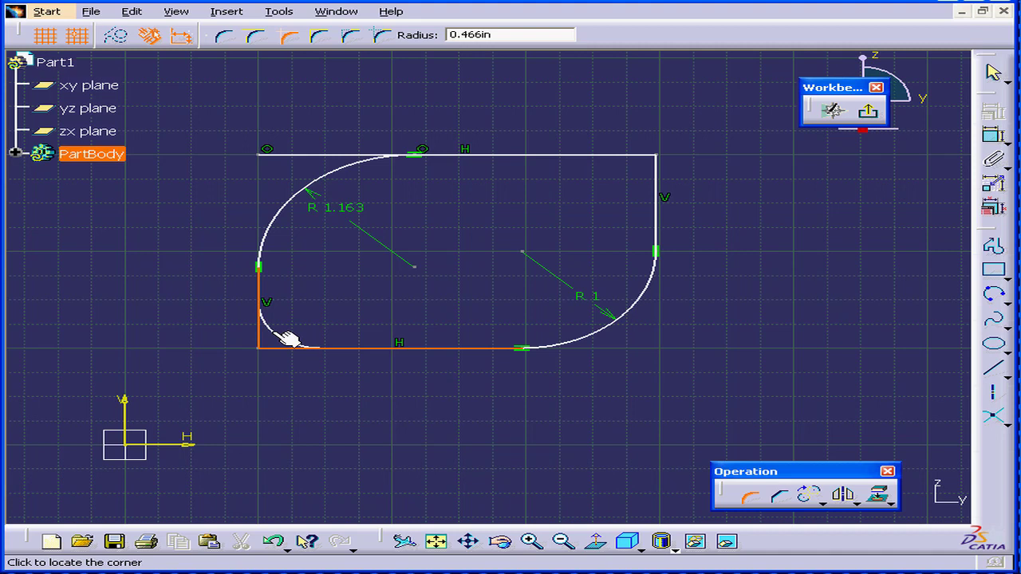
pyautogui.click(288, 340)
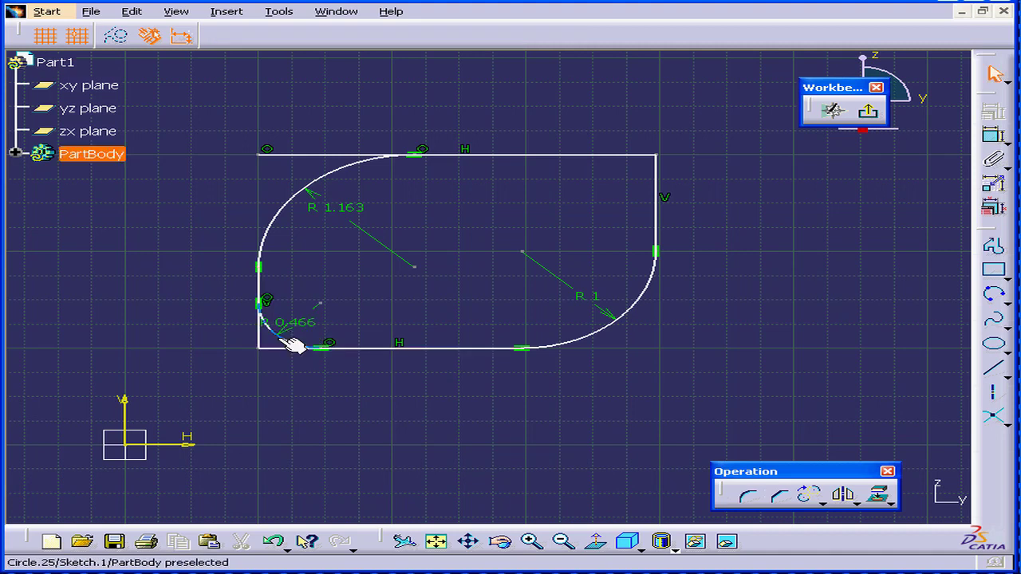
# - Add a Standard Lines Trim corner of about 0.438 between the top and right lines
pyautogui.click(748, 496)
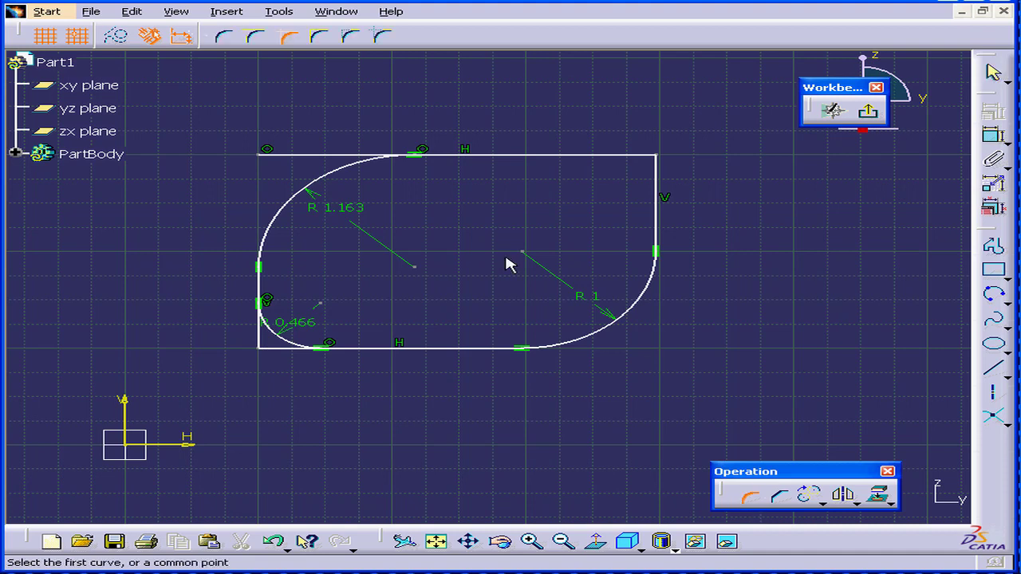
pyautogui.click(319, 38)
pyautogui.click(587, 156)
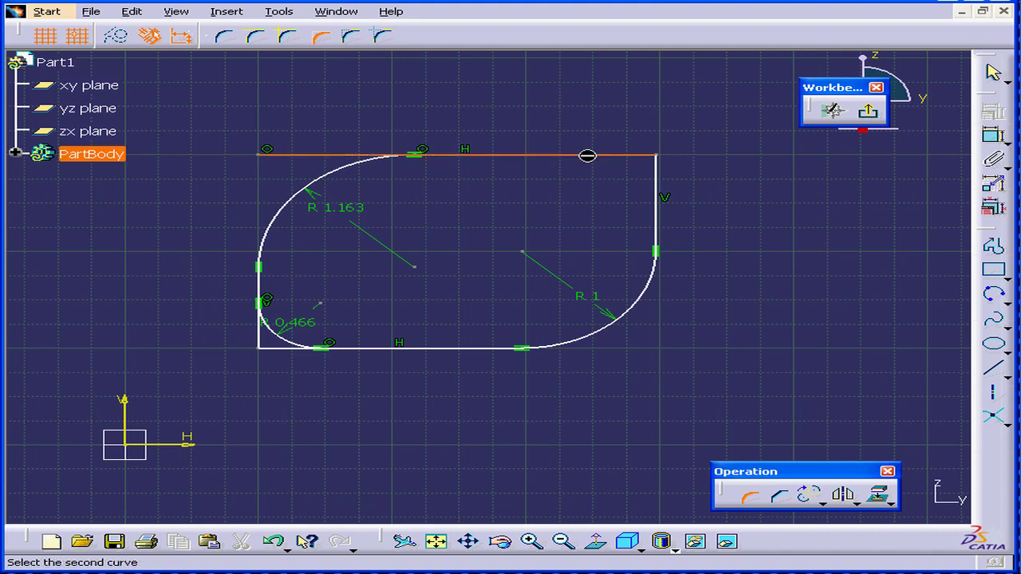
pyautogui.click(656, 207)
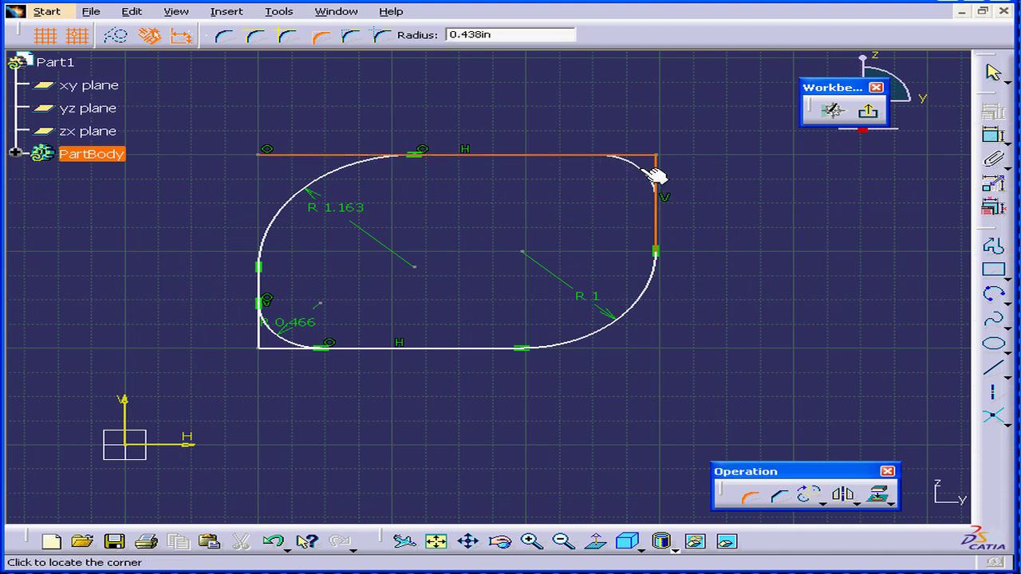
pyautogui.click(653, 175)
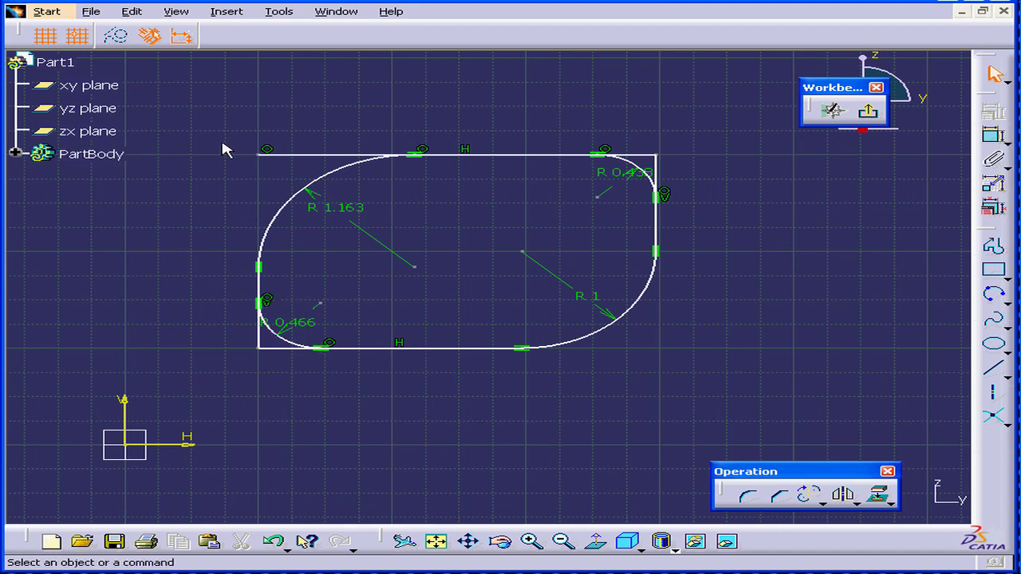
# - Delete the whole filleted rectangle and draw a horizontal line
pyautogui.moveTo(220, 140)
pyautogui.mouseDown()
pyautogui.moveTo(515, 364)
pyautogui.moveTo(715, 383)
pyautogui.mouseUp()
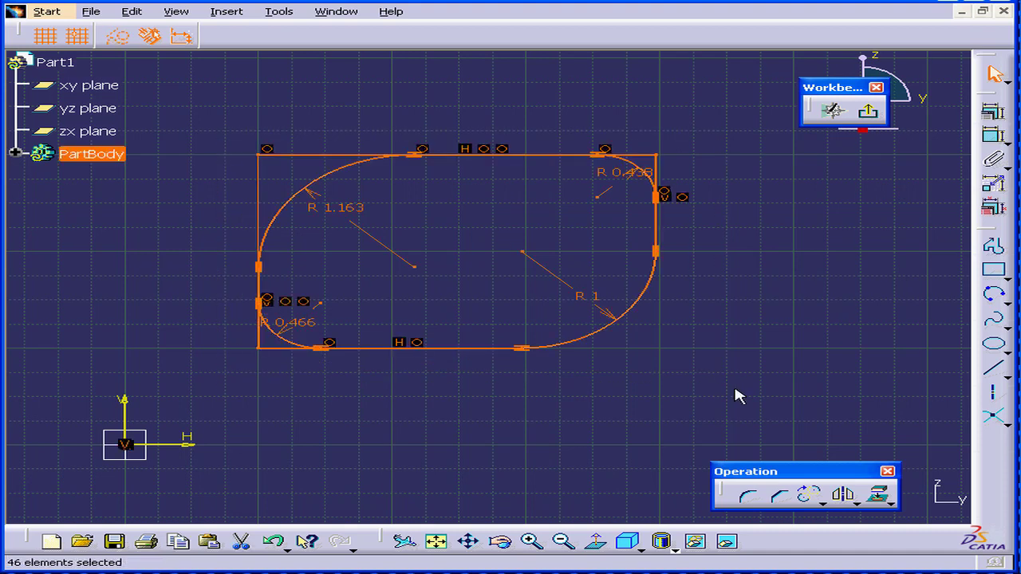
pyautogui.press('Delete')
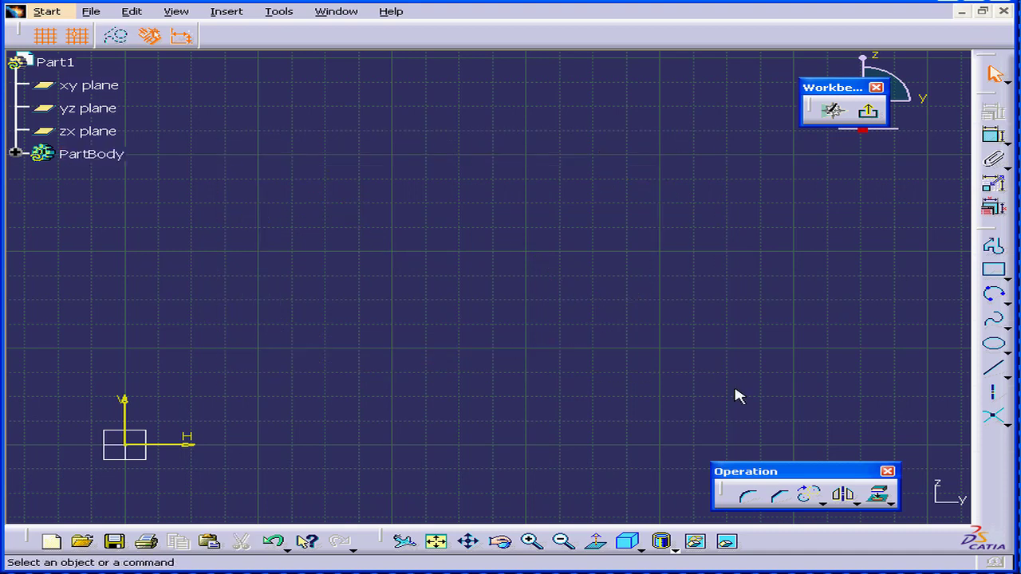
pyautogui.click(992, 368)
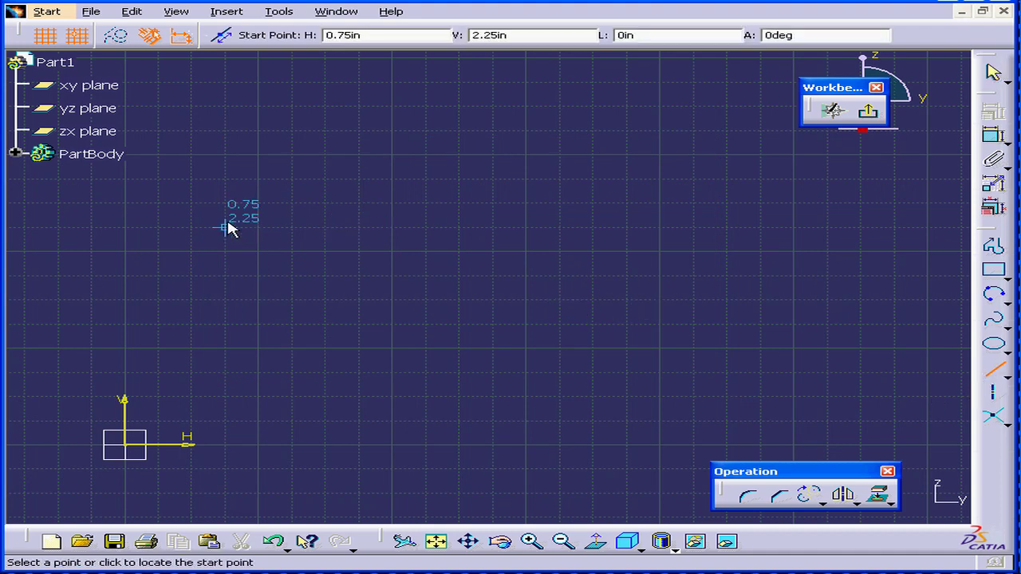
pyautogui.click(199, 204)
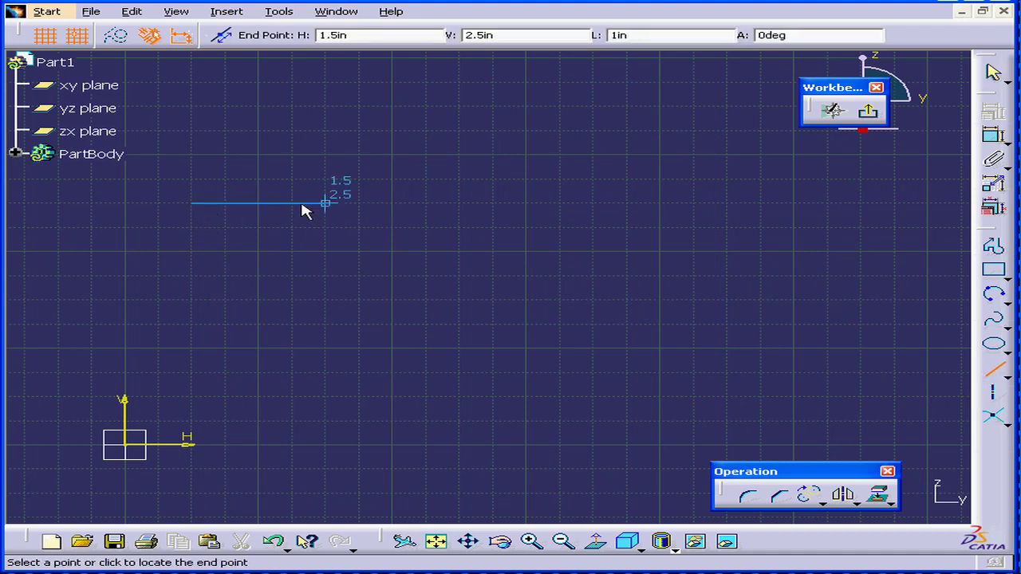
pyautogui.click(493, 204)
# - Draw a separate vertical line below and to the right of the horizontal line
pyautogui.click(559, 252)
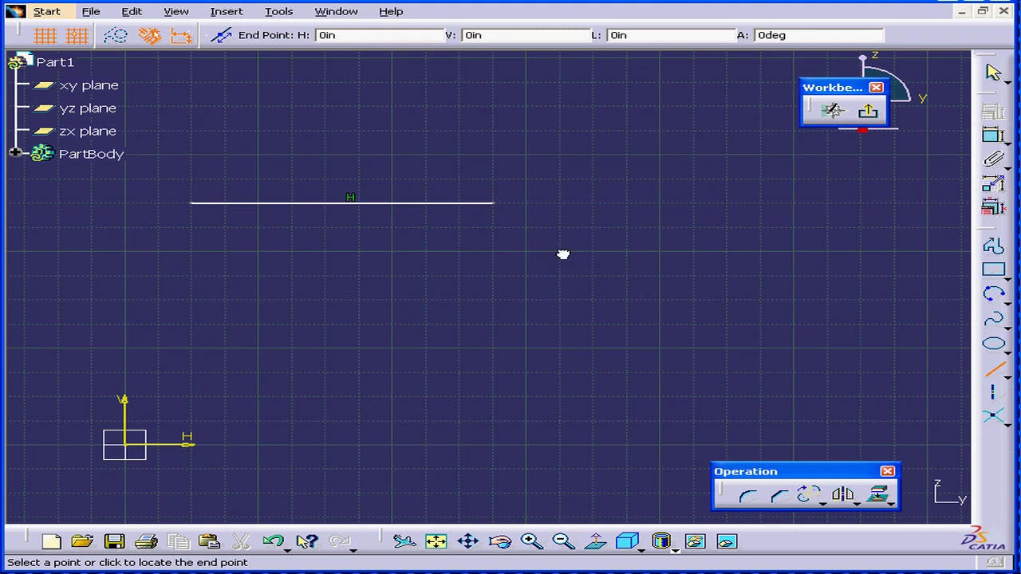
pyautogui.click(559, 444)
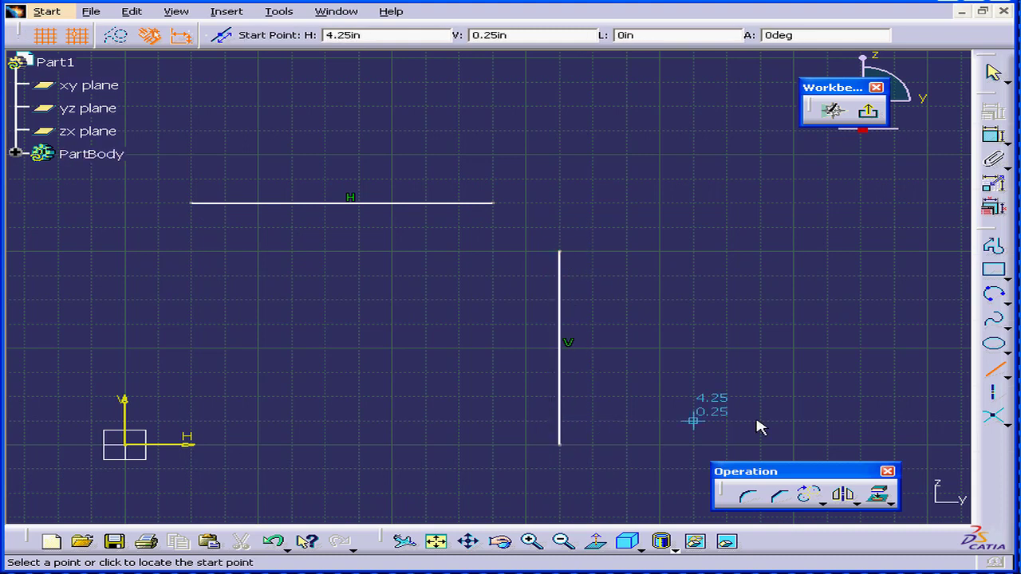
pyautogui.click(1000, 374)
pyautogui.click(748, 496)
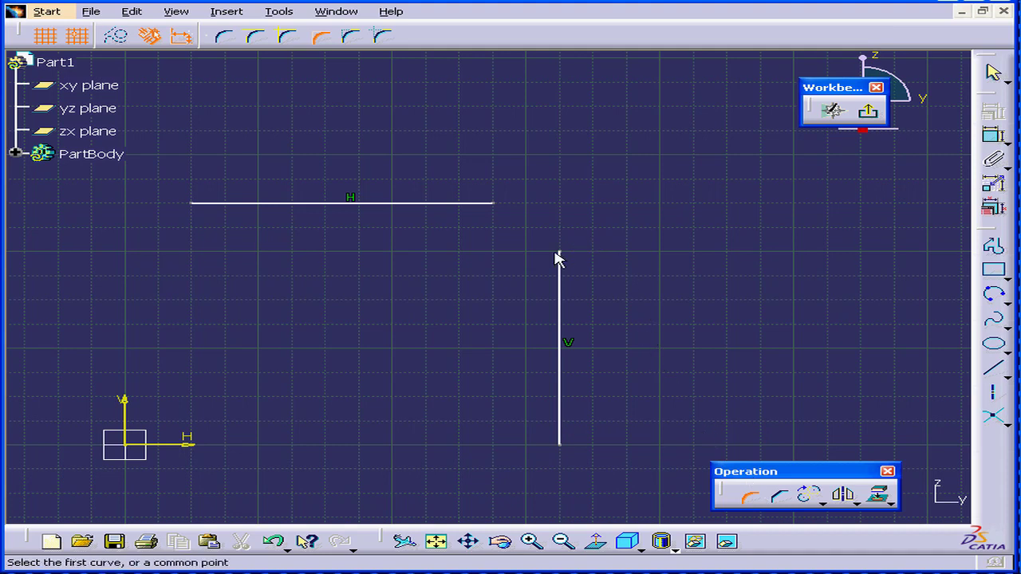
pyautogui.click(286, 37)
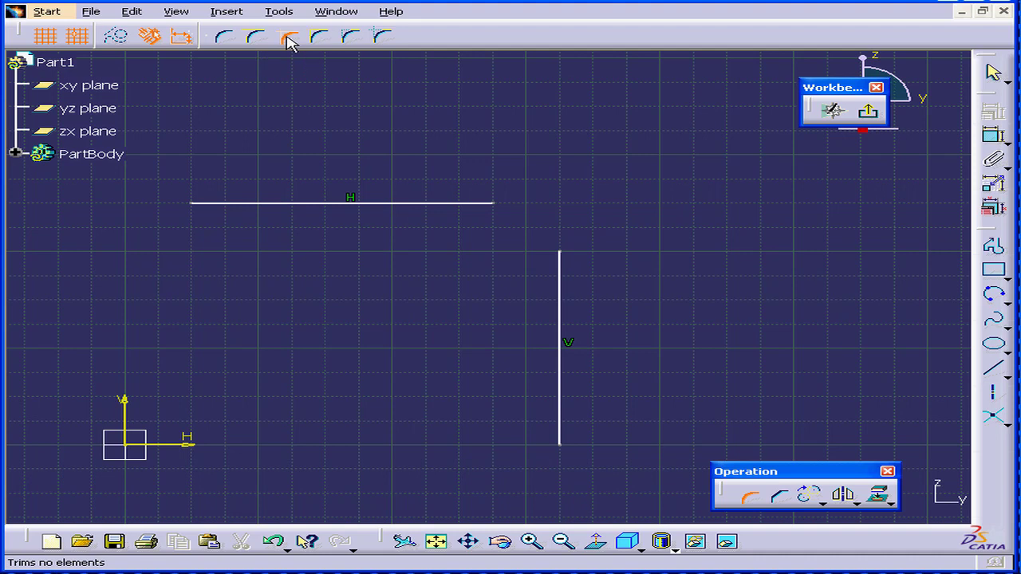
pyautogui.click(395, 205)
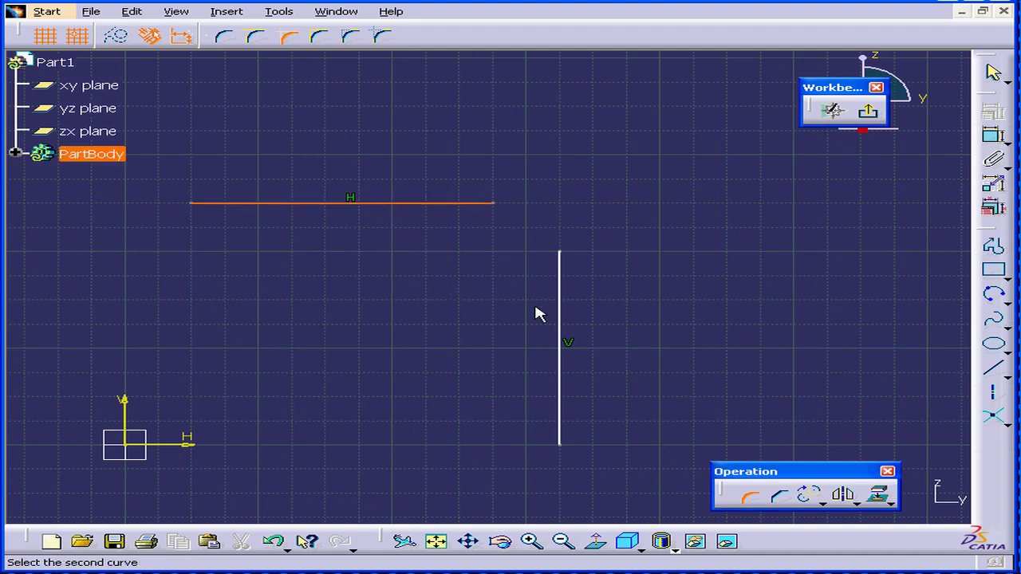
pyautogui.click(559, 316)
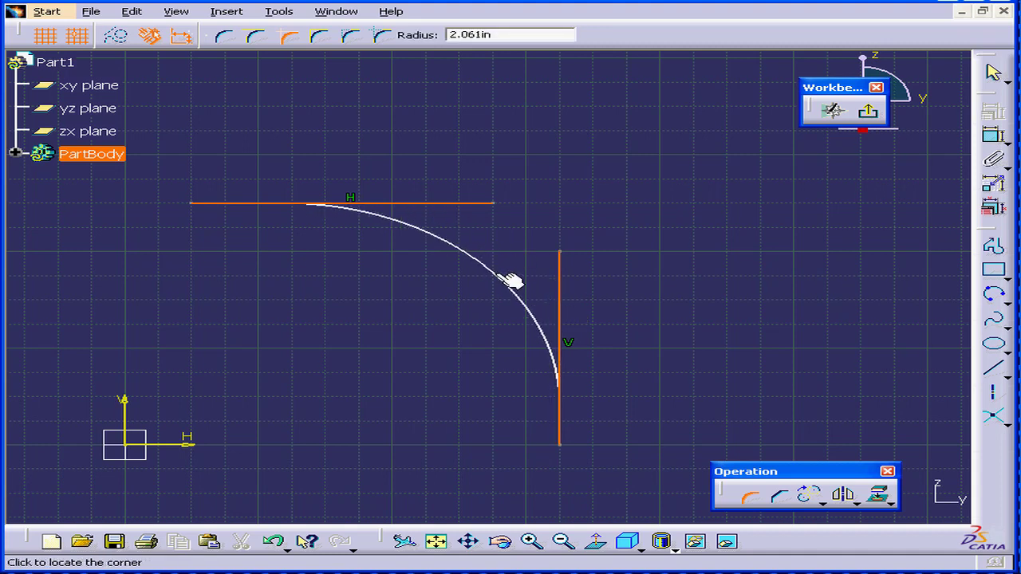
pyautogui.click(512, 282)
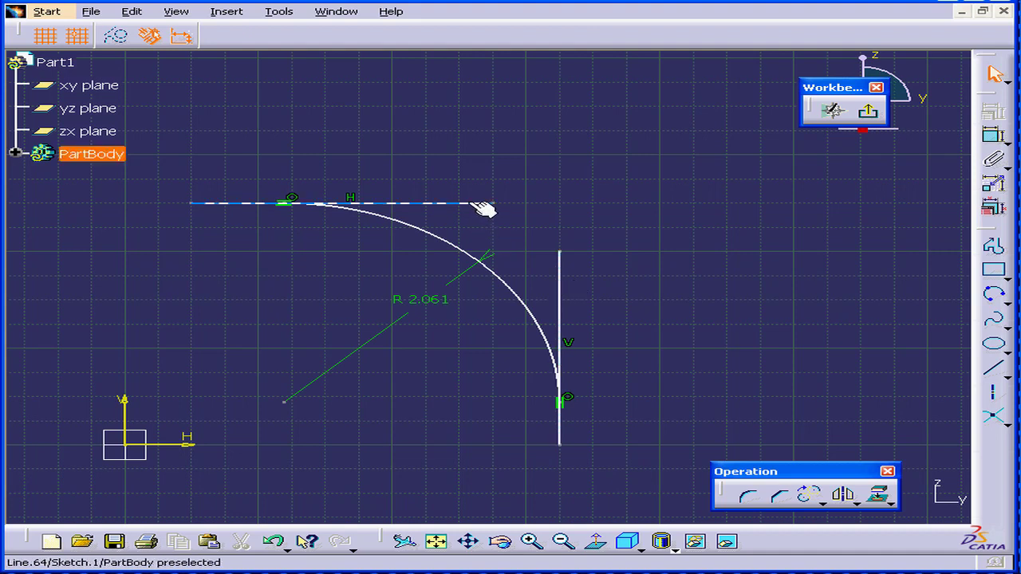
pyautogui.click(131, 11)
pyautogui.click(171, 31)
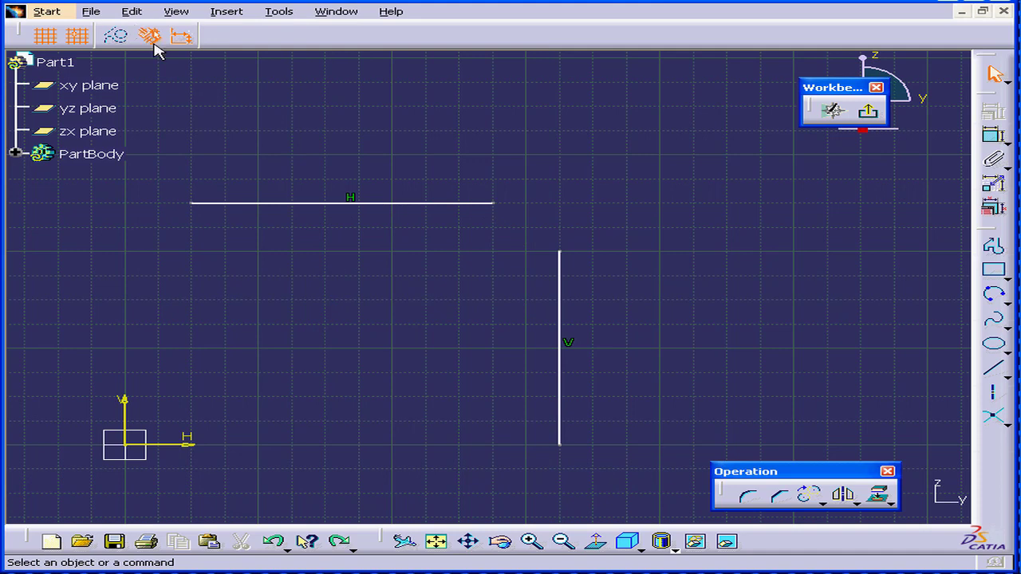
pyautogui.click(747, 496)
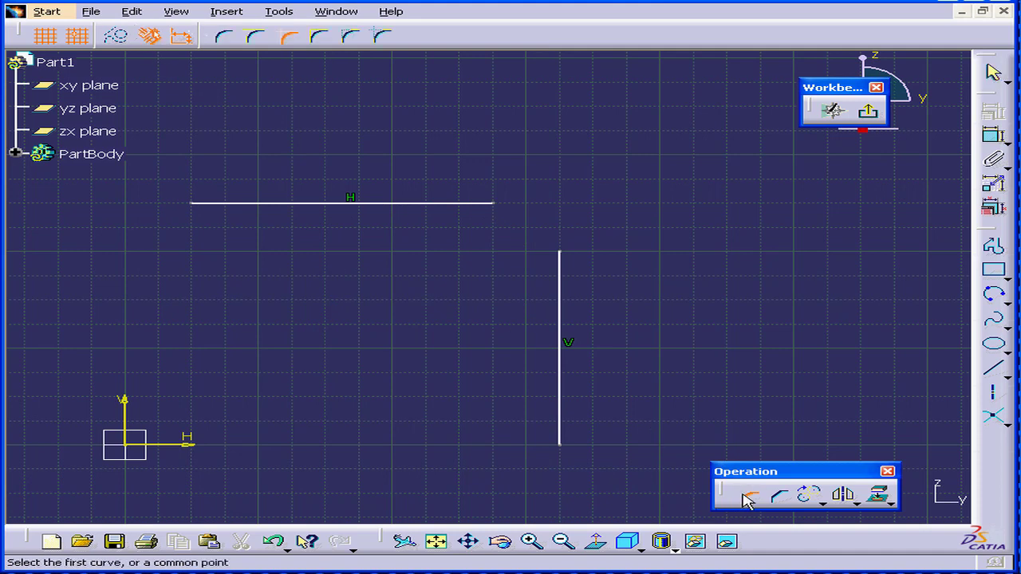
pyautogui.click(321, 38)
pyautogui.click(559, 339)
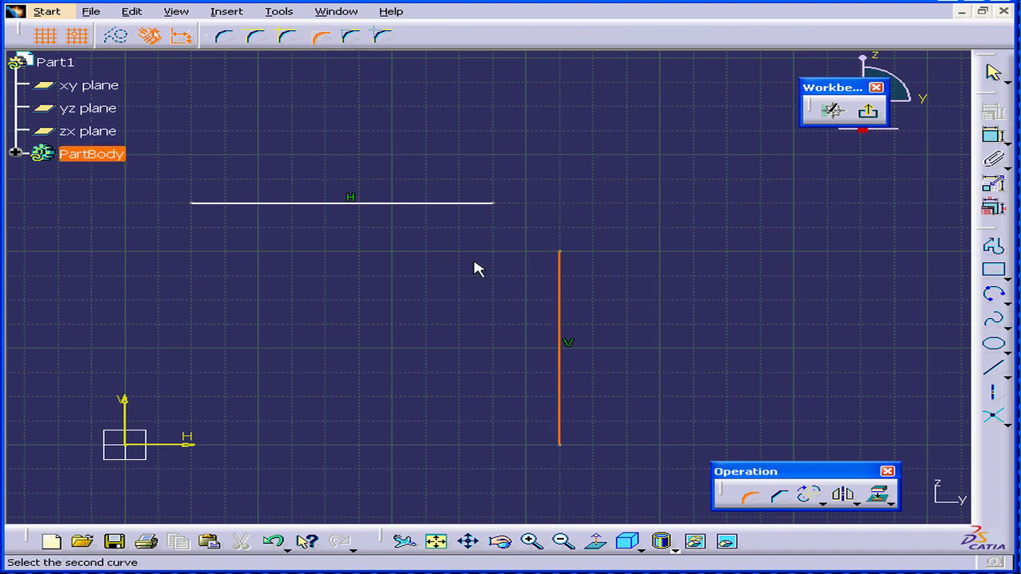
pyautogui.click(446, 204)
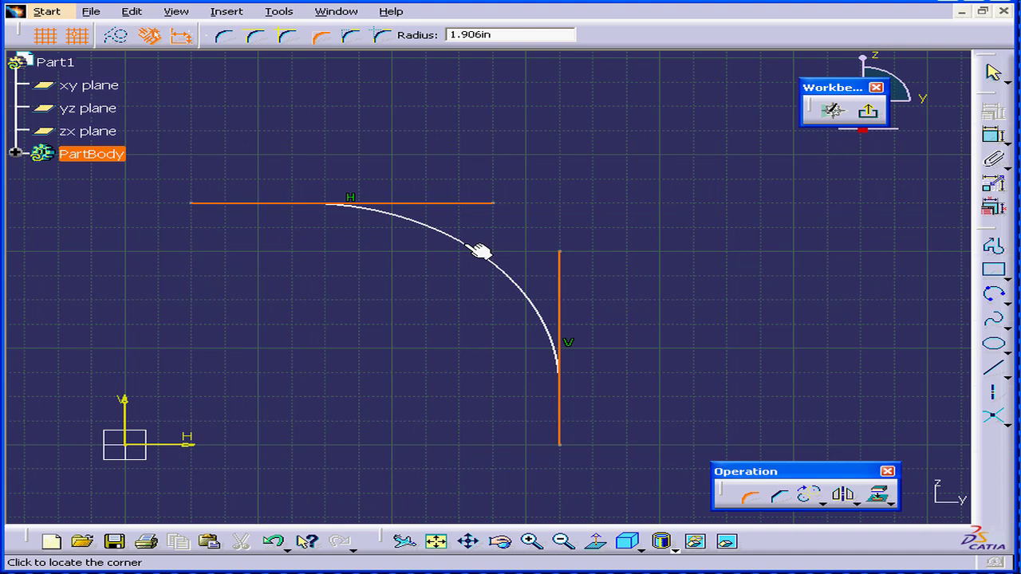
pyautogui.click(481, 255)
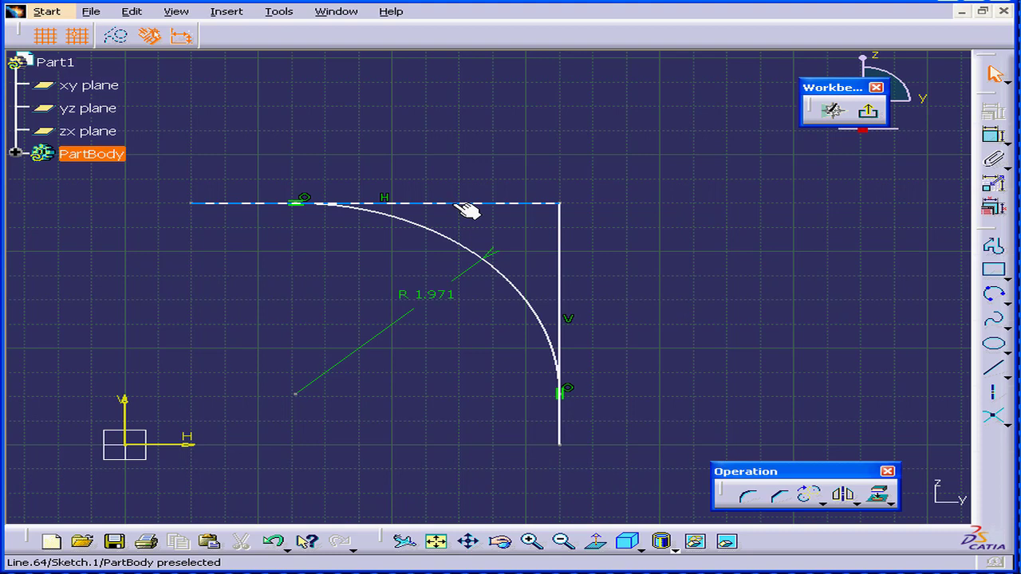
pyautogui.click(132, 11)
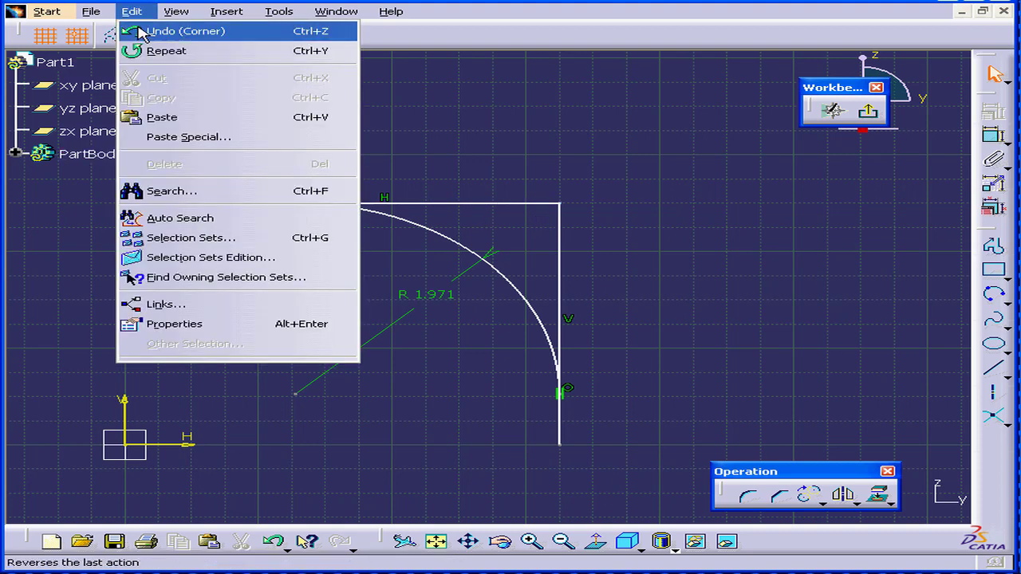
pyautogui.click(139, 32)
pyautogui.click(748, 496)
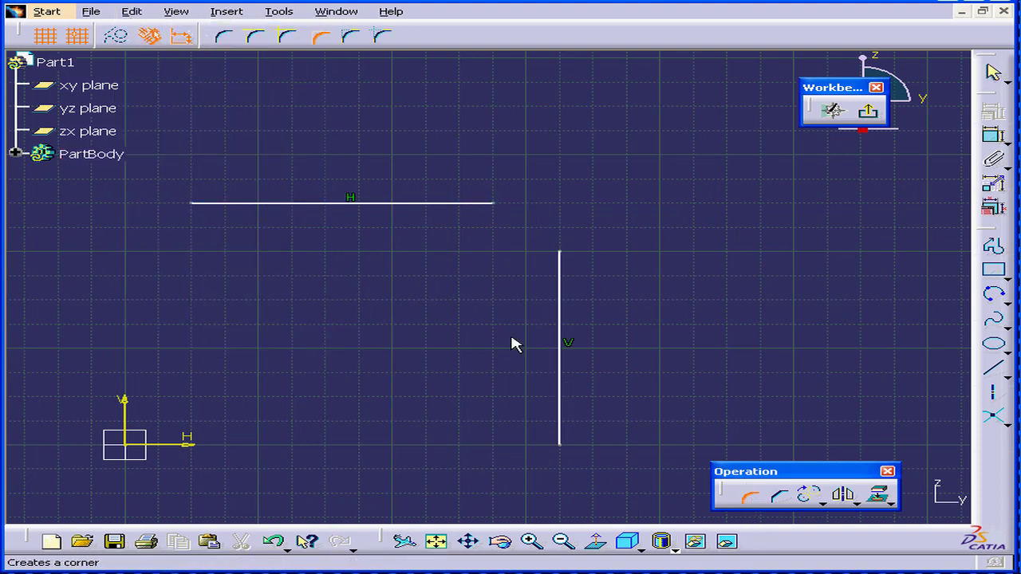
pyautogui.click(351, 37)
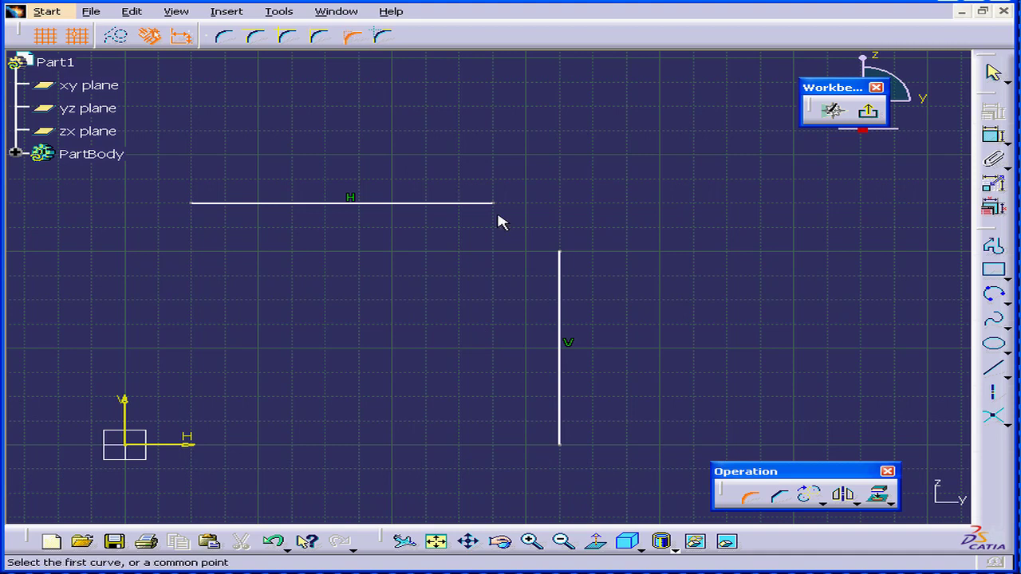
pyautogui.click(561, 396)
pyautogui.click(401, 204)
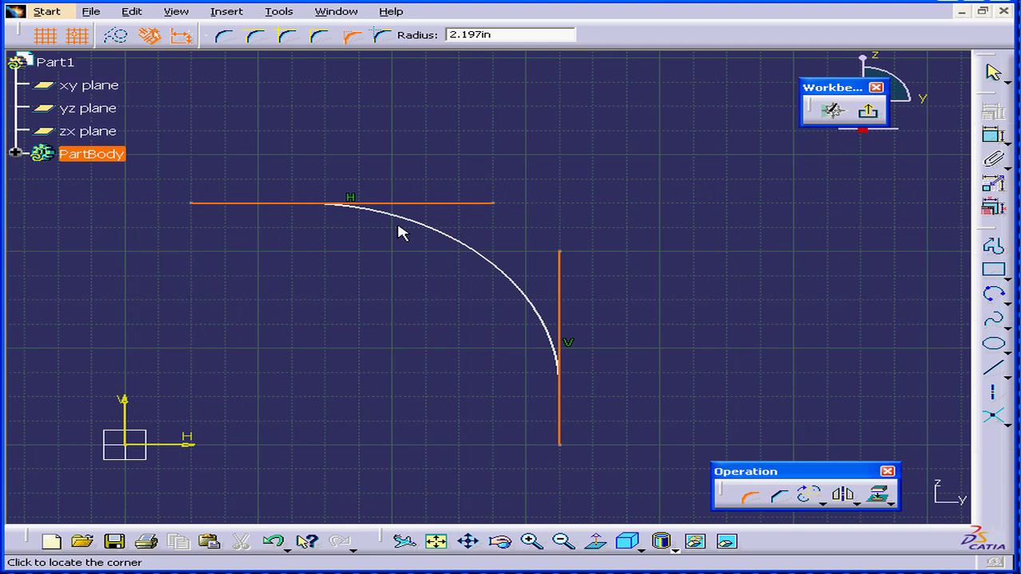
pyautogui.click(490, 272)
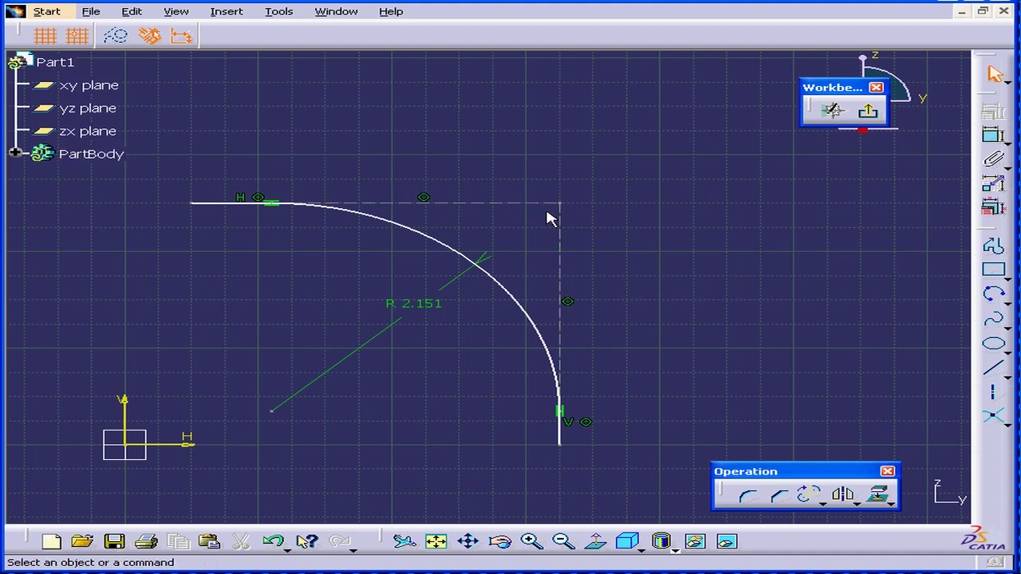
pyautogui.click(132, 11)
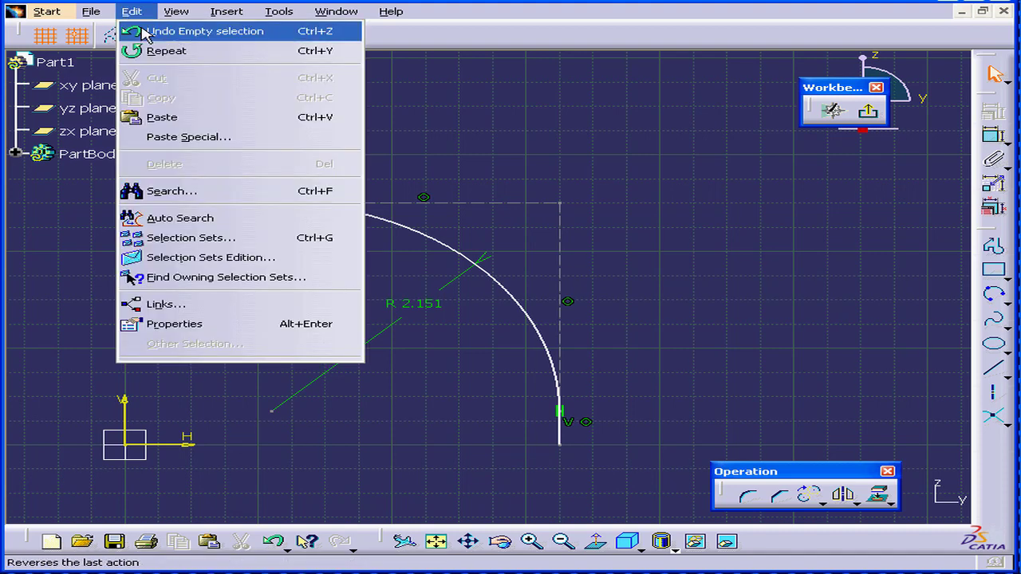
pyautogui.click(152, 30)
pyautogui.click(132, 11)
pyautogui.click(151, 28)
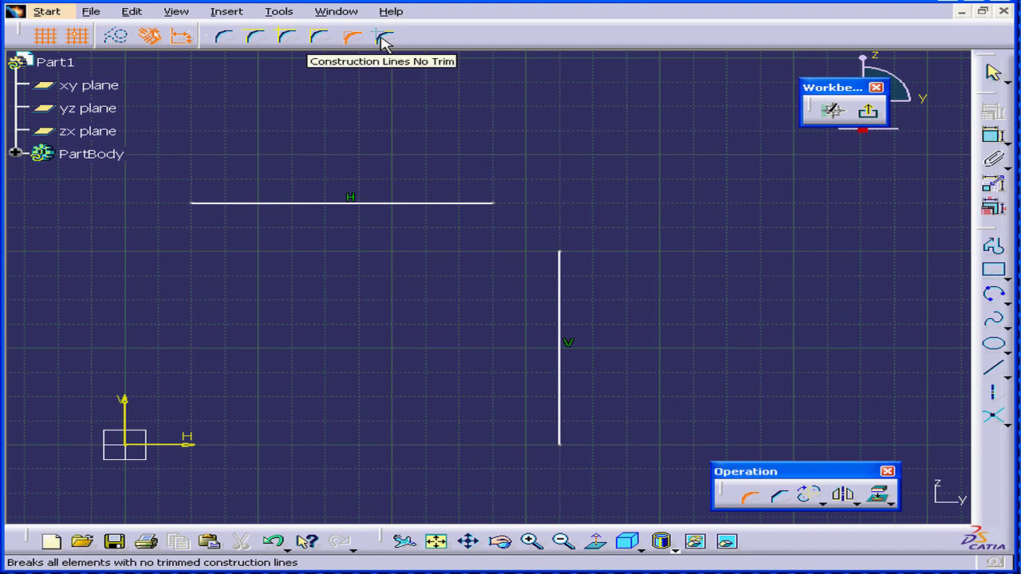
pyautogui.click(384, 38)
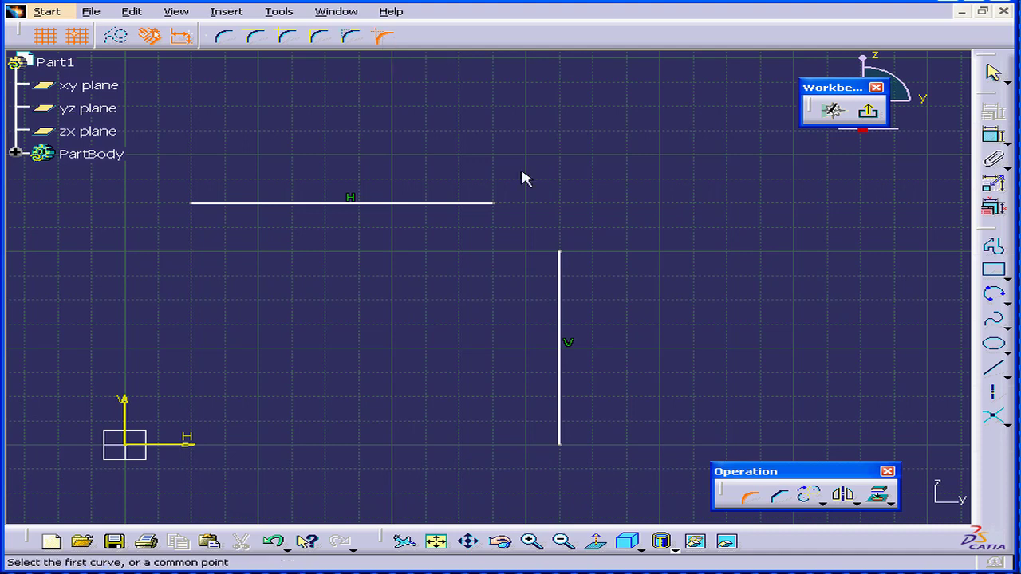
pyautogui.click(559, 350)
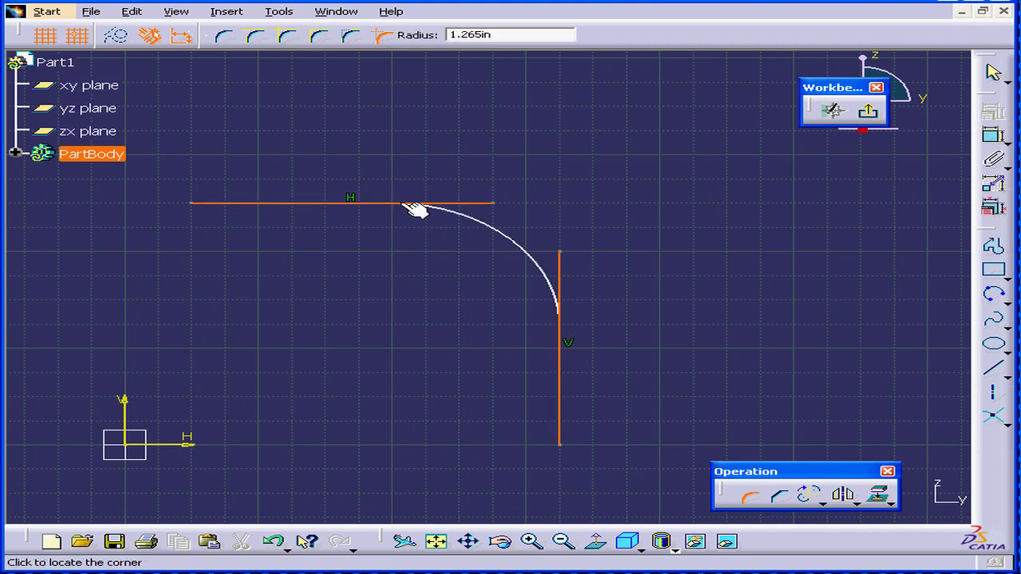
pyautogui.click(483, 266)
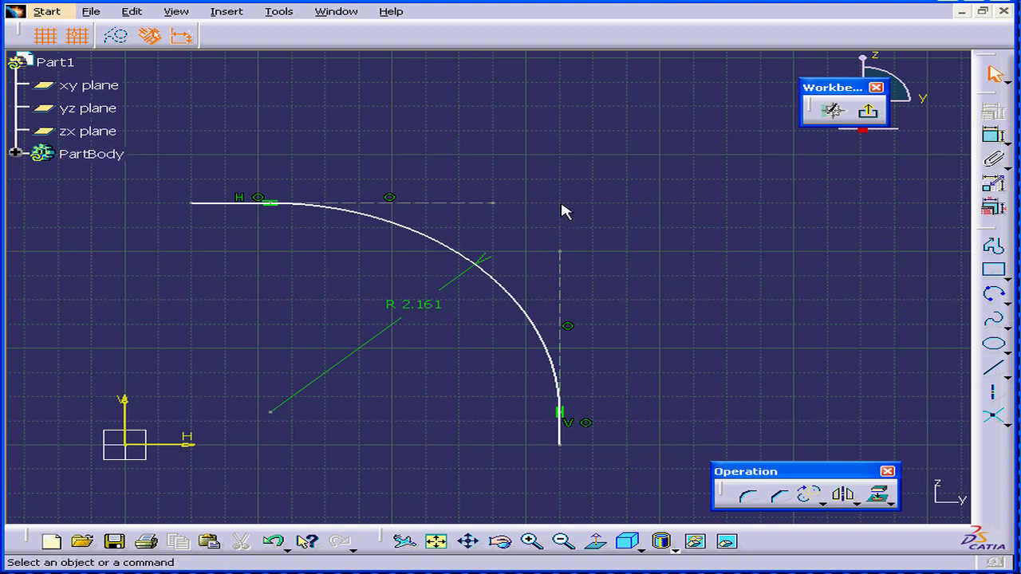
pyautogui.click(134, 11)
pyautogui.click(145, 32)
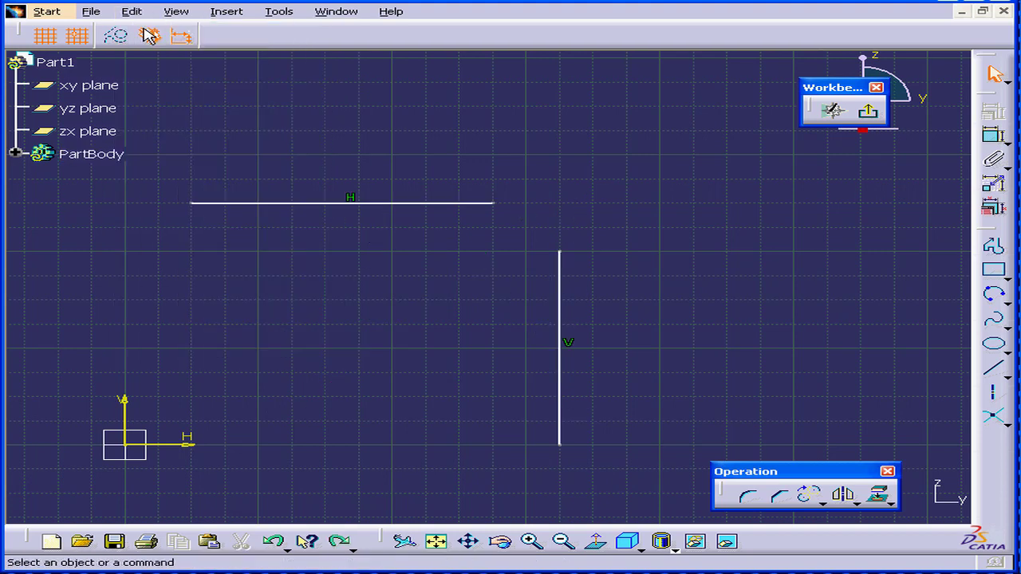
# - Add a 45° chamfer of 0.295 trimming both lines, and move its dimension up-right
pyautogui.click(781, 499)
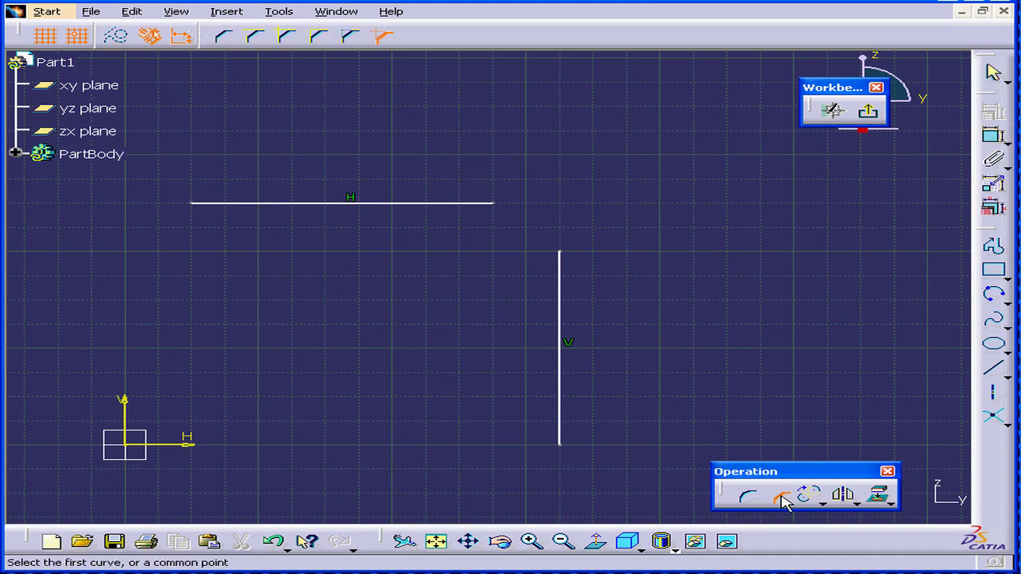
pyautogui.click(224, 46)
pyautogui.click(415, 204)
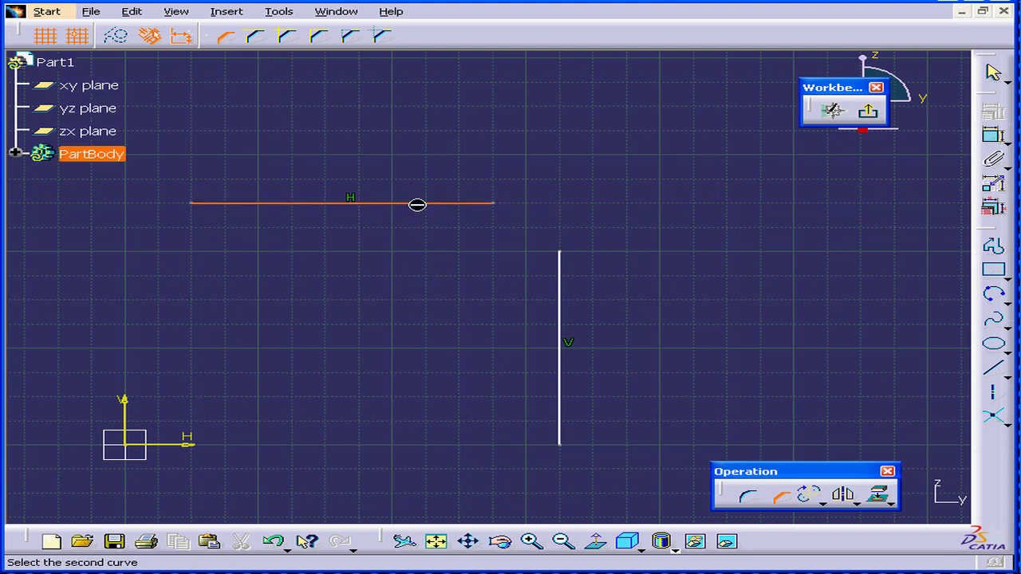
pyautogui.click(559, 297)
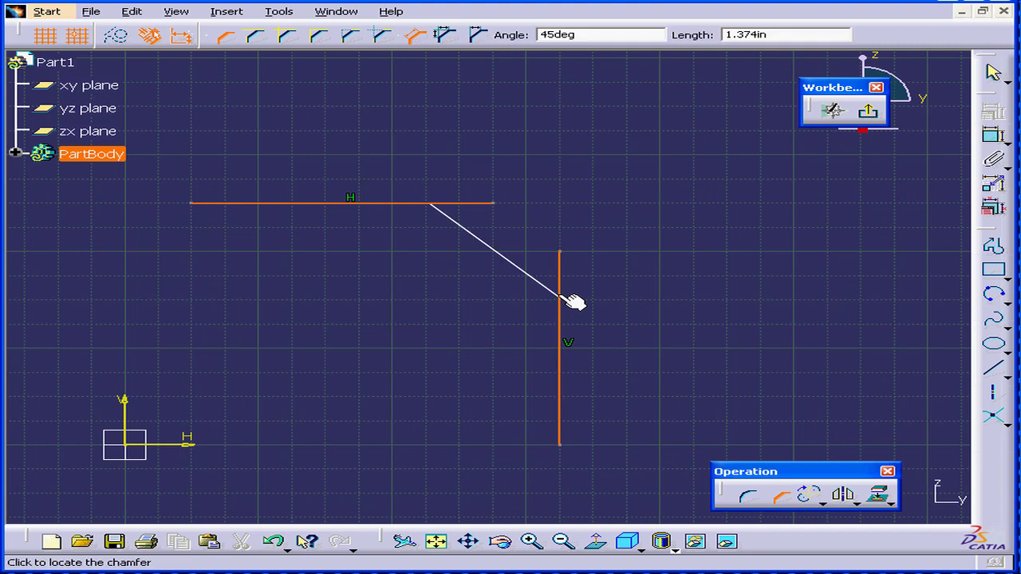
pyautogui.click(562, 221)
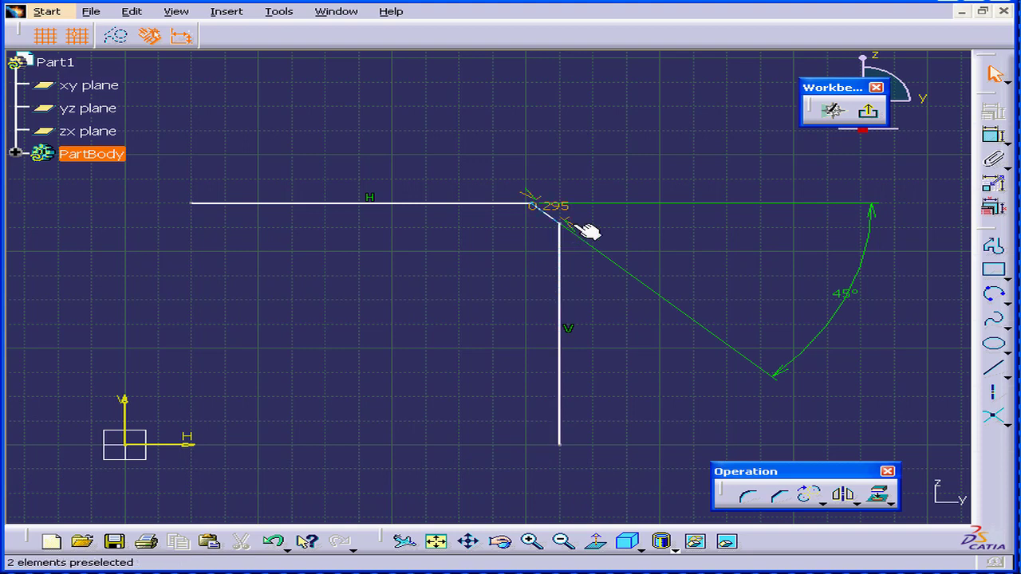
pyautogui.click(574, 223)
pyautogui.moveTo(583, 228); pyautogui.dragTo(712, 176)
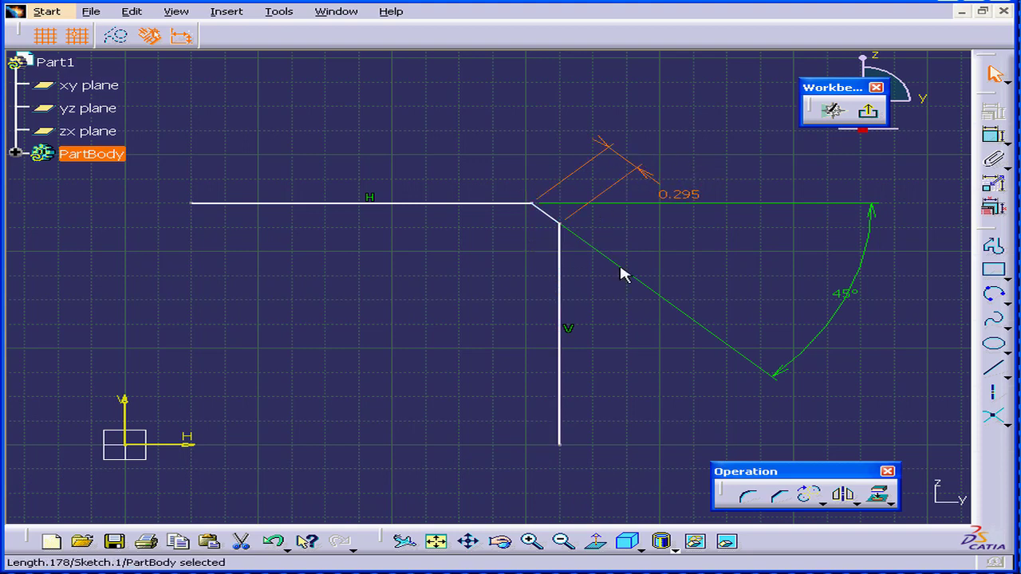